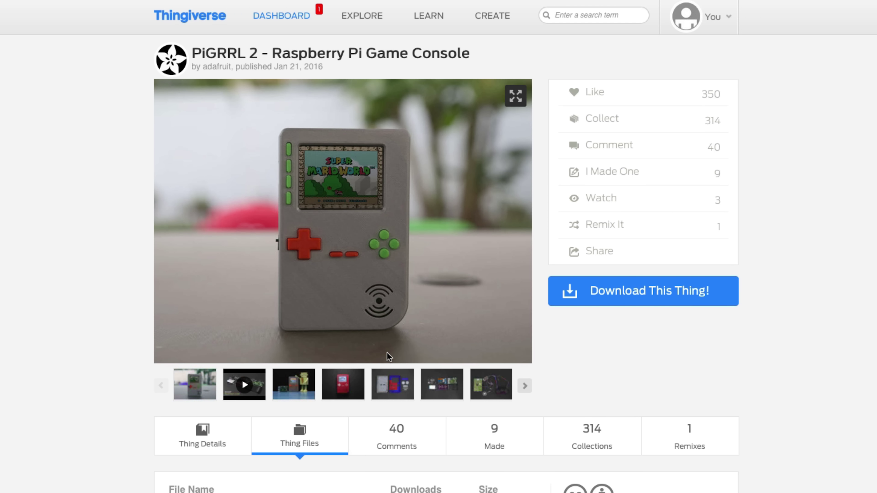
# Download pigrrl2-top.stl from the PiGRRL 2 - Raspberry Pi Game Console files on Thingiverse.
pyautogui.scroll(-5, 348, 407)
pyautogui.scroll(5, 298, 344)
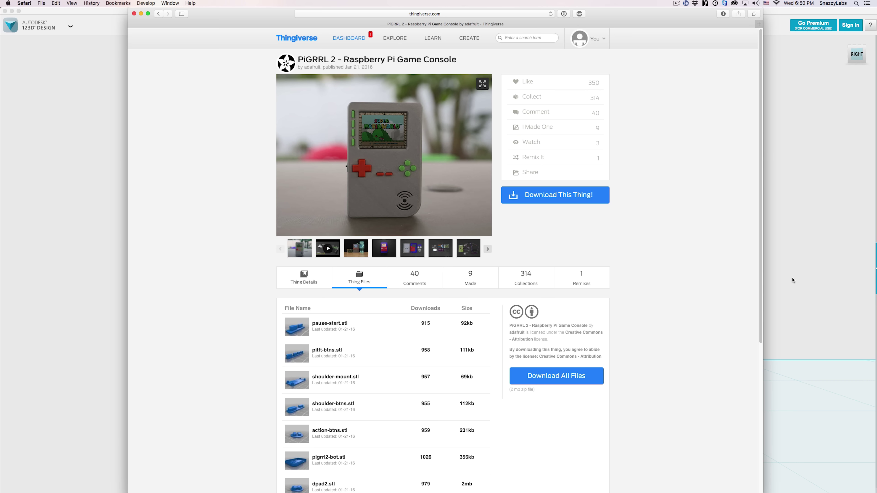
pyautogui.click(793, 280)
pyautogui.press('super+Tab')
pyautogui.scroll(-3, 312, 411)
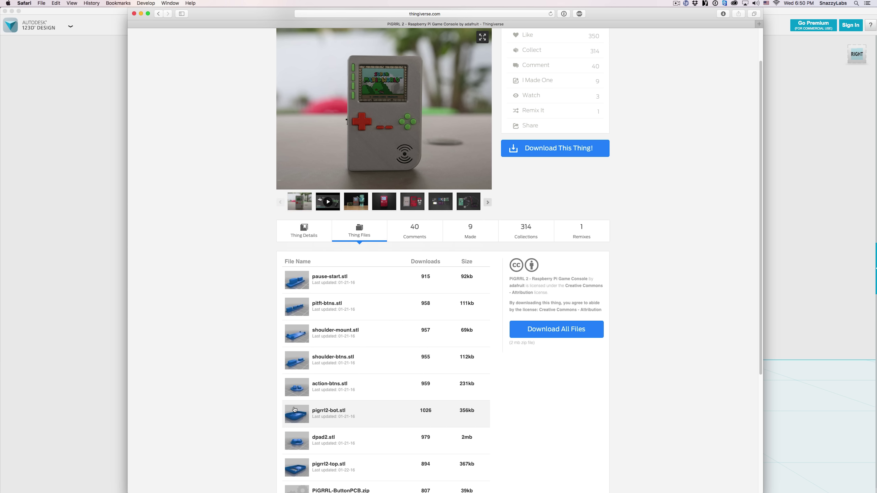
pyautogui.scroll(-3, 295, 410)
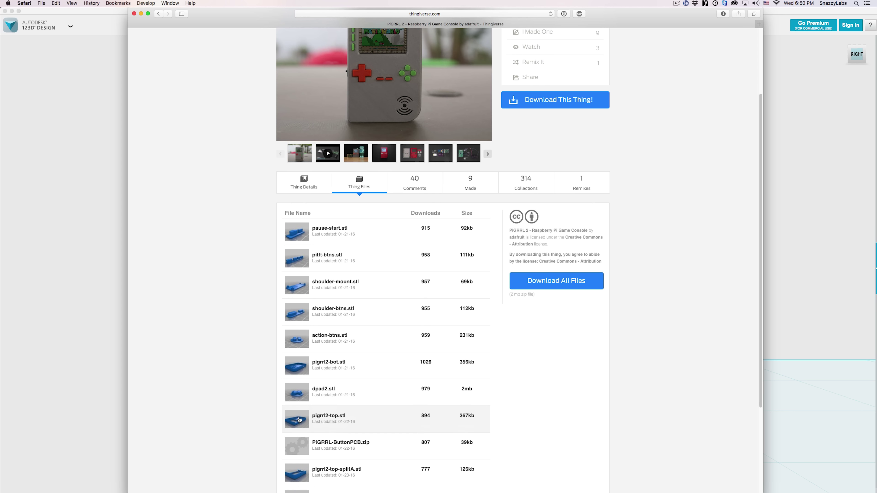
pyautogui.click(299, 420)
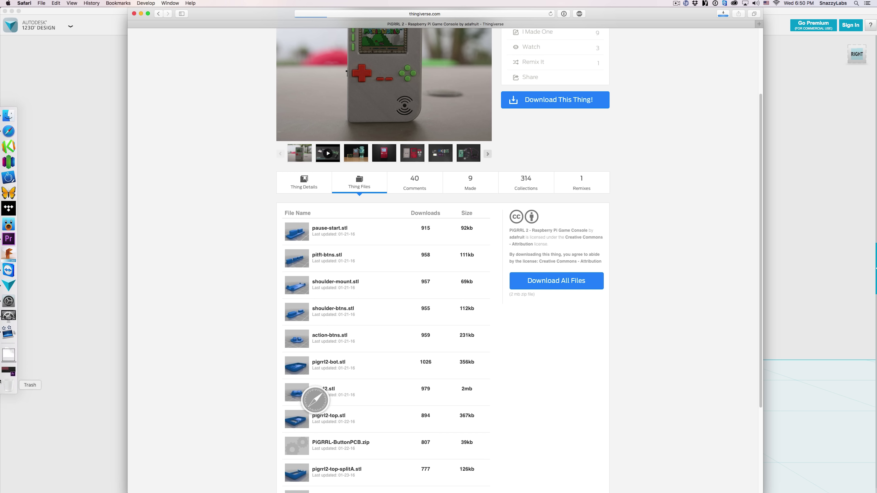
# Open the downloaded pigrrl2-top-4.stl in 123D Design and insert it into the current scene.
pyautogui.click(8, 352)
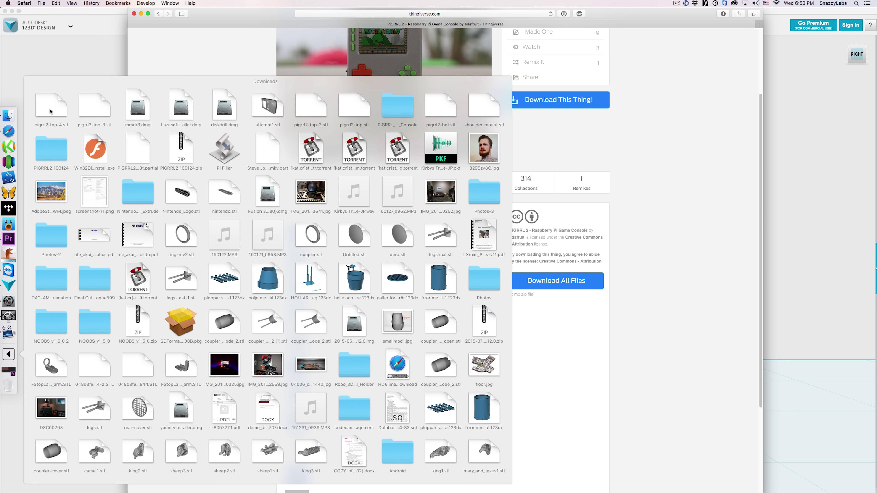
pyautogui.click(50, 111)
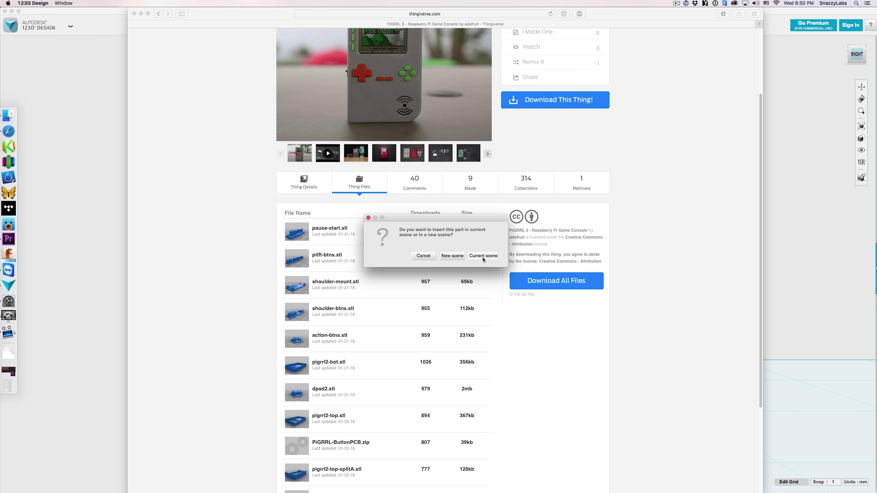
pyautogui.click(483, 256)
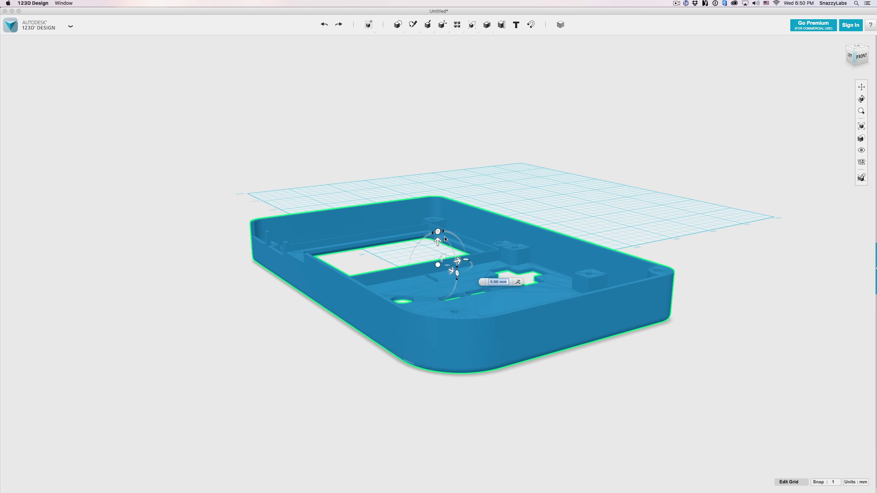
# Flip the case so its outer face points up, and move it back onto the grid.
pyautogui.moveTo(439, 234); pyautogui.dragTo(443, 359)
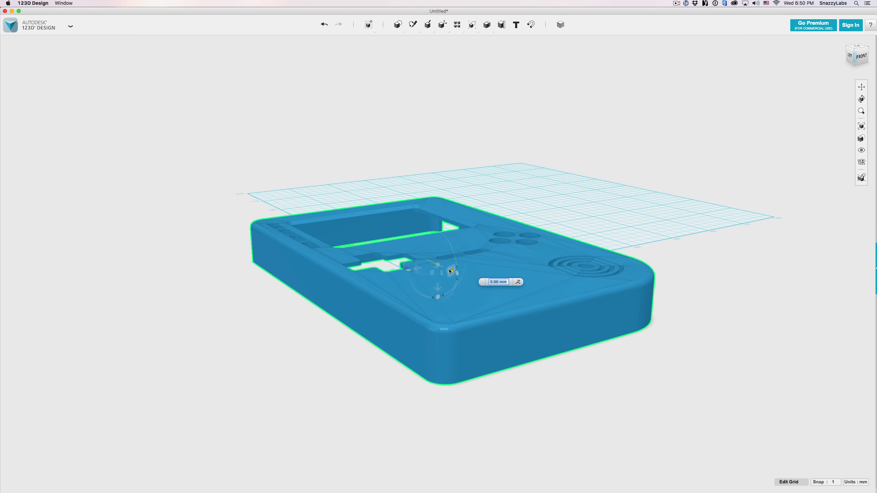
pyautogui.moveTo(450, 271); pyautogui.dragTo(430, 210)
# Rotate the small Nintendo logo 90° to lie flat, and turn it -90° about the vertical axis to align with the case's lower edge.
pyautogui.click(433, 280)
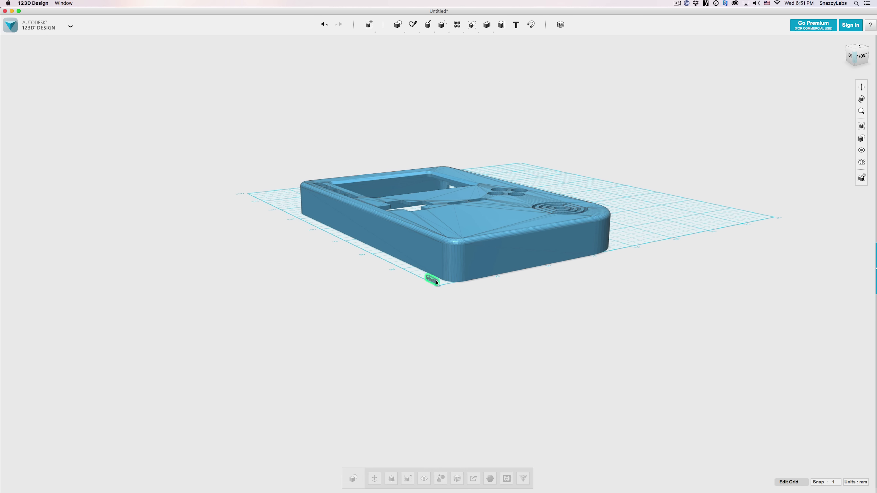
pyautogui.scroll(5, 430, 293)
pyautogui.scroll(3, 432, 286)
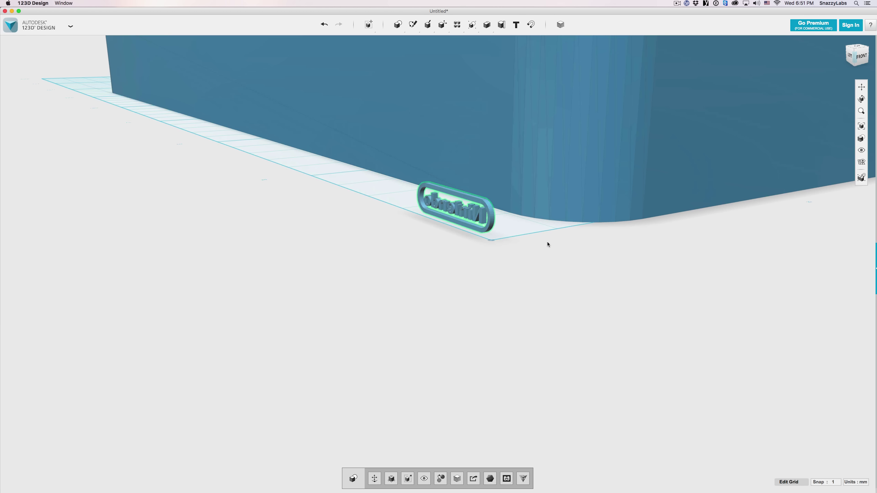
pyautogui.click(374, 479)
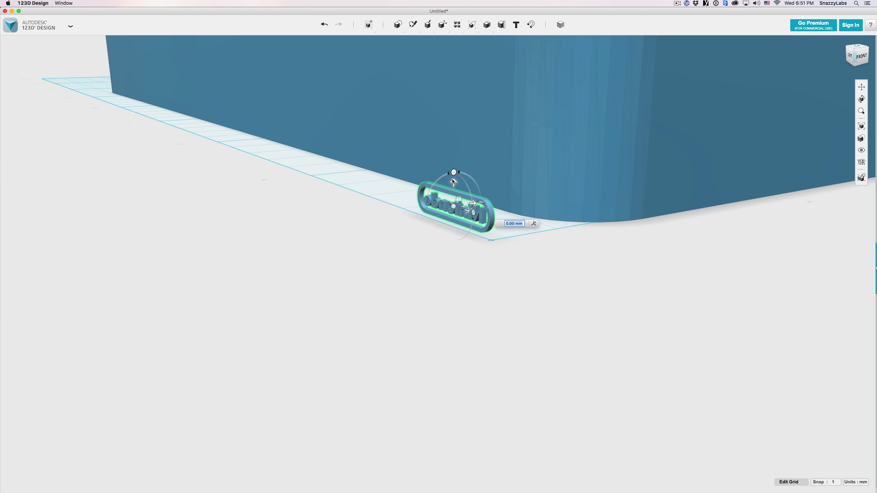
pyautogui.moveTo(463, 174); pyautogui.dragTo(425, 209)
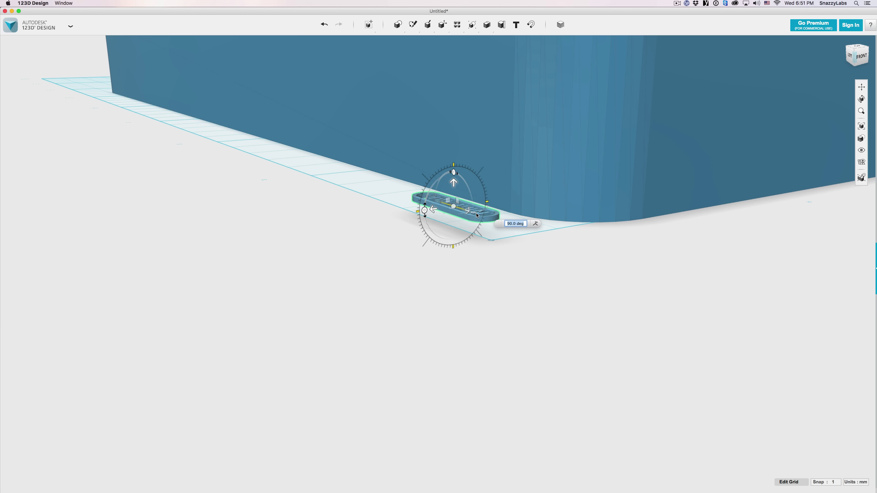
pyautogui.moveTo(477, 216); pyautogui.dragTo(488, 216, button='right')
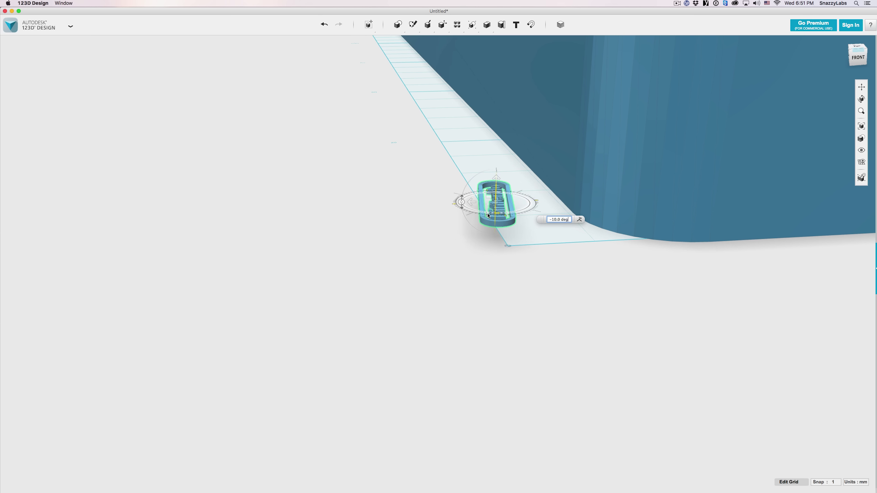
pyautogui.moveTo(488, 216); pyautogui.dragTo(443, 209)
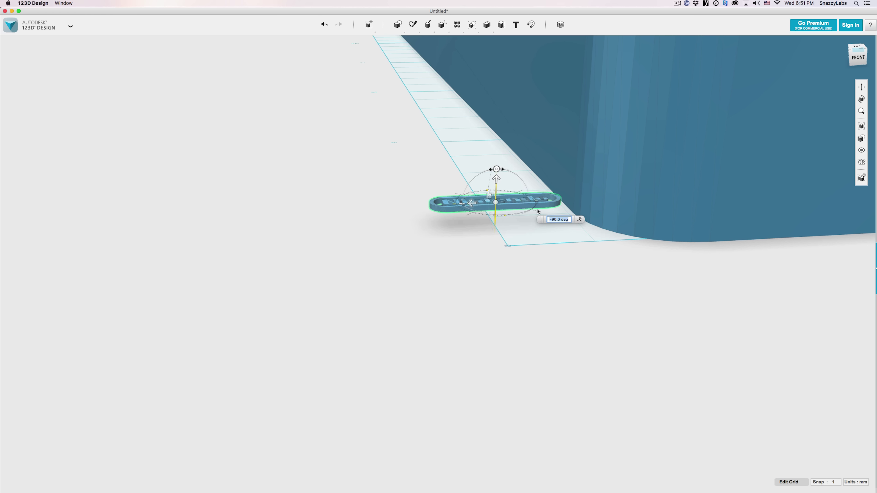
# Scale the Nintendo logo up to about 64 mm wide.
pyautogui.scroll(-4, 634, 200)
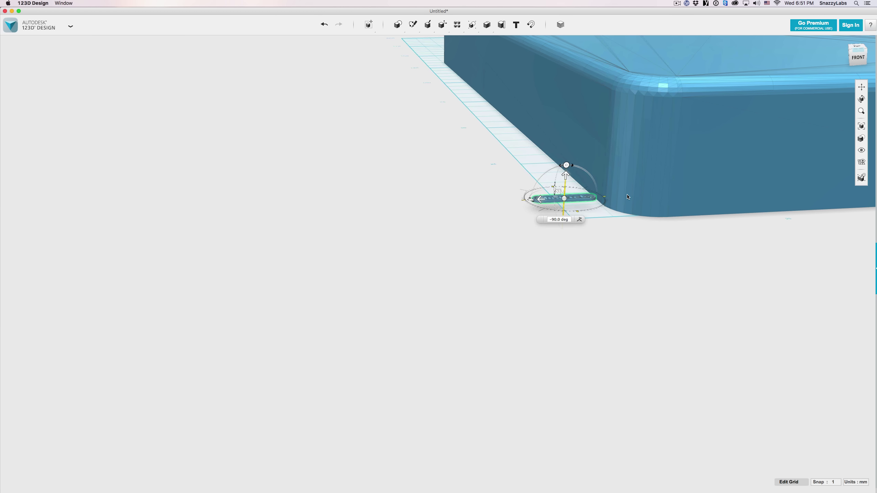
pyautogui.moveTo(723, 201)
pyautogui.mouseDown(button='right')
pyautogui.moveTo(710, 215)
pyautogui.moveTo(720, 216)
pyautogui.mouseUp(button='right')
pyautogui.click(862, 87)
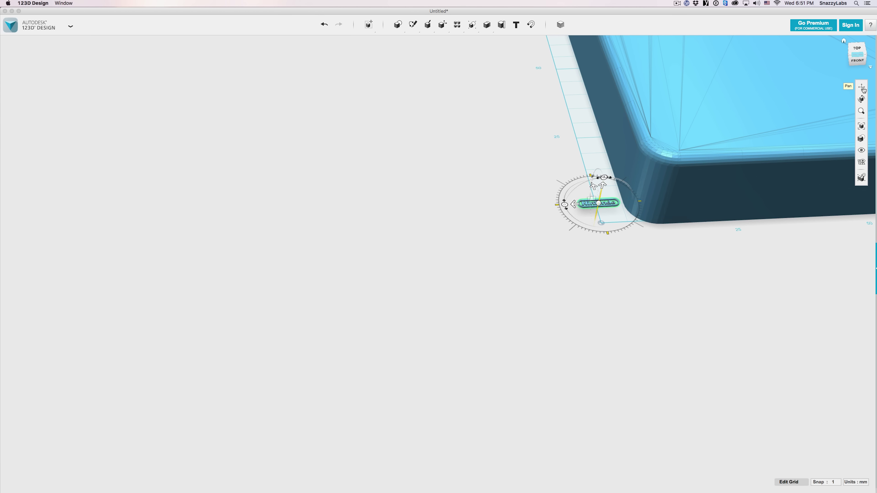
pyautogui.moveTo(589, 197); pyautogui.dragTo(379, 296)
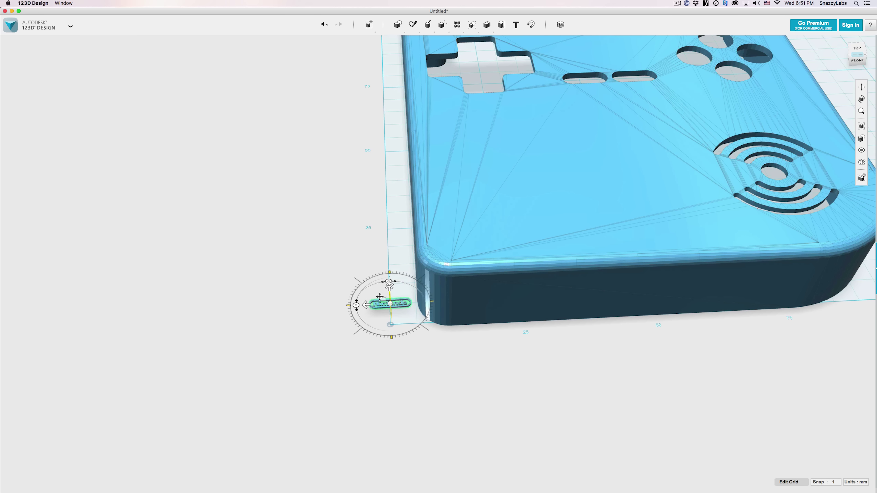
pyautogui.click(402, 306)
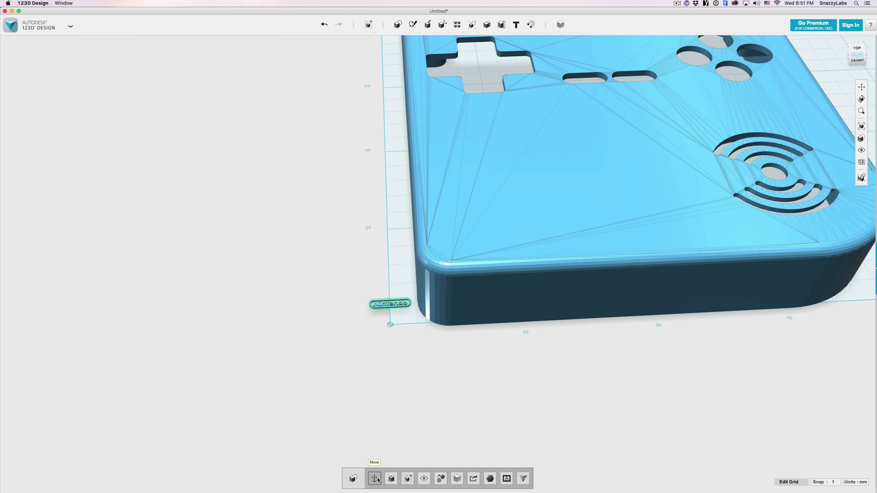
pyautogui.click(393, 479)
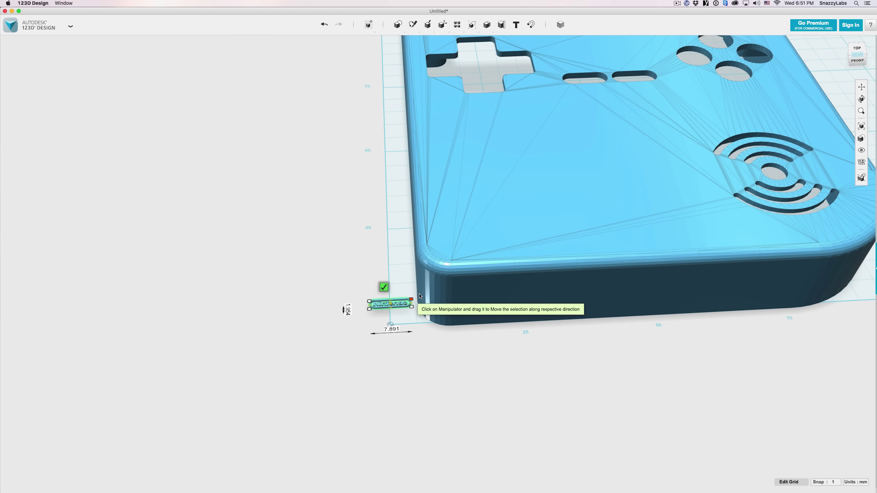
pyautogui.moveTo(345, 308); pyautogui.dragTo(642, 192)
pyautogui.click(384, 288)
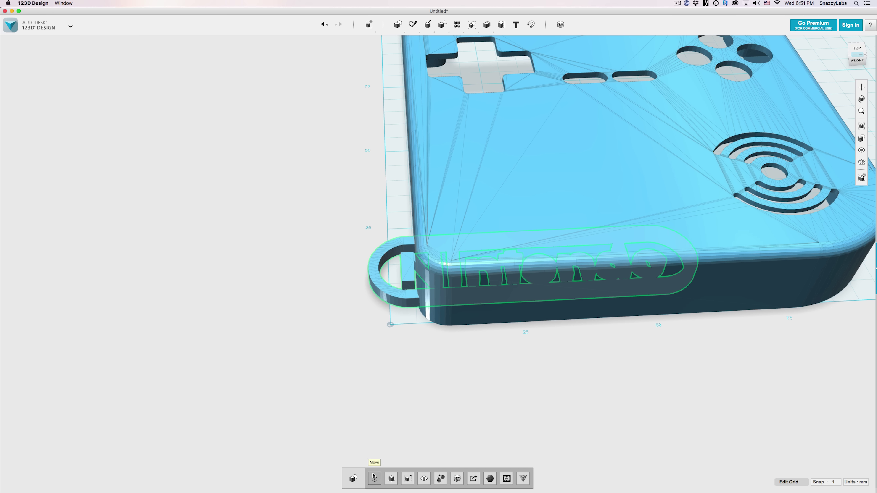
# Raise the Nintendo logo 14 mm to the case's top face and shift it 12 mm sideways toward the speaker grille.
pyautogui.click(374, 479)
pyautogui.moveTo(536, 250); pyautogui.dragTo(535, 186)
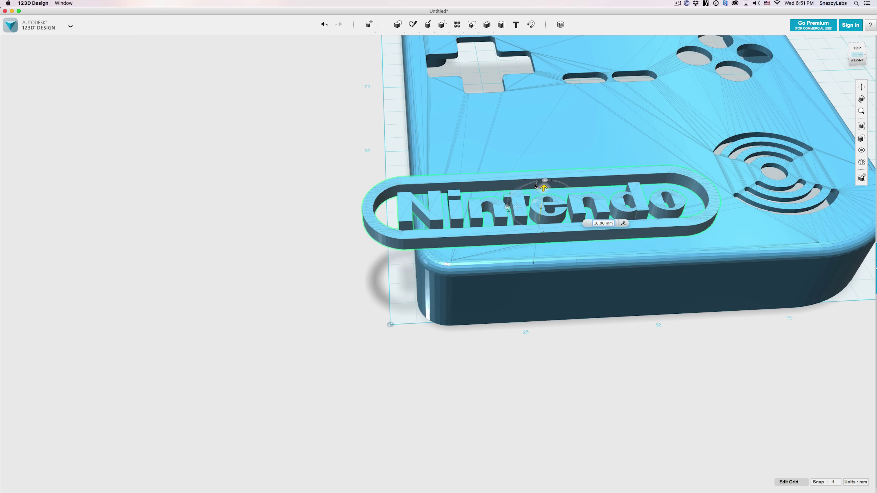
pyautogui.moveTo(705, 266); pyautogui.dragTo(672, 276, button='right')
pyautogui.press('Home')
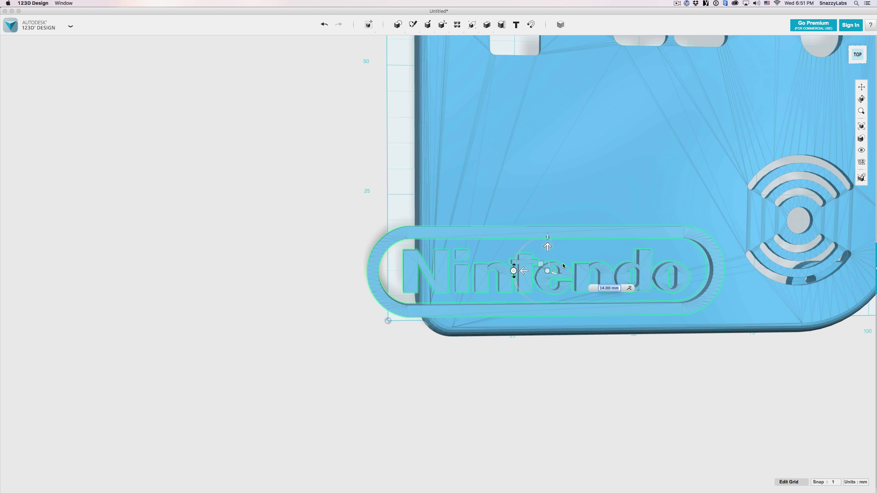
pyautogui.moveTo(524, 272); pyautogui.dragTo(607, 273)
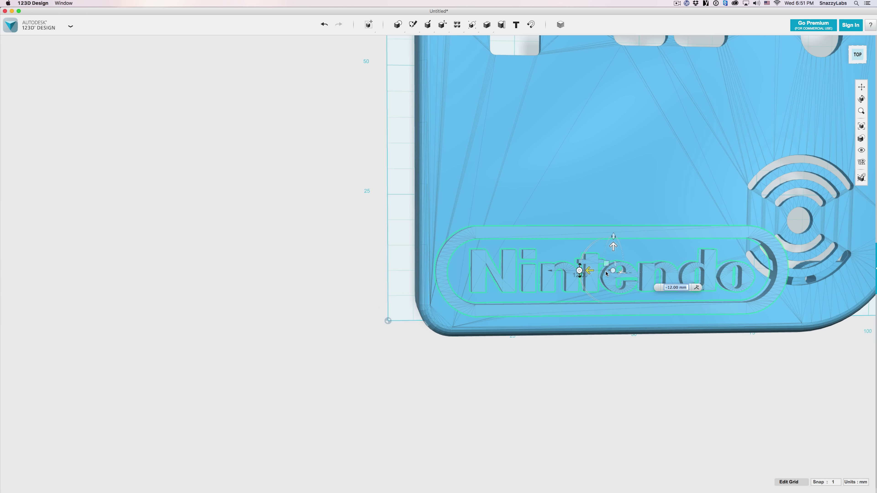
pyautogui.click(631, 380)
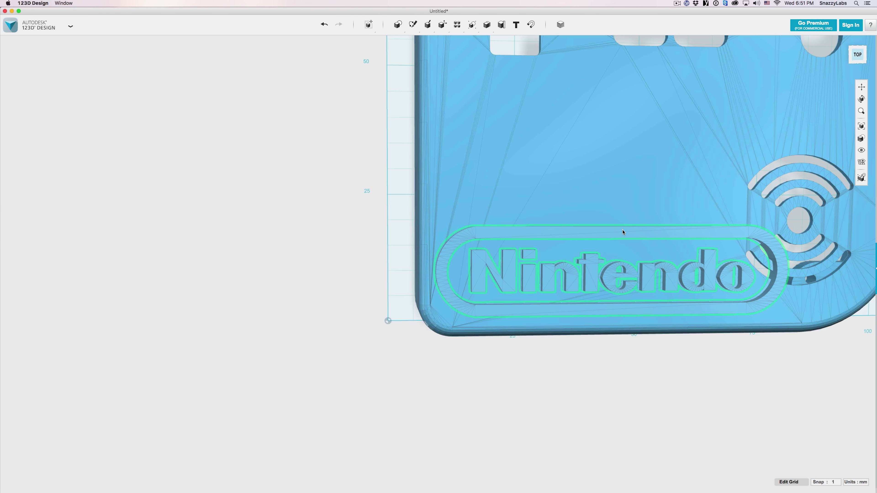
# Scale the Nintendo logo down to about 52 mm wide so it clears the speaker grille.
pyautogui.click(622, 239)
pyautogui.click(391, 478)
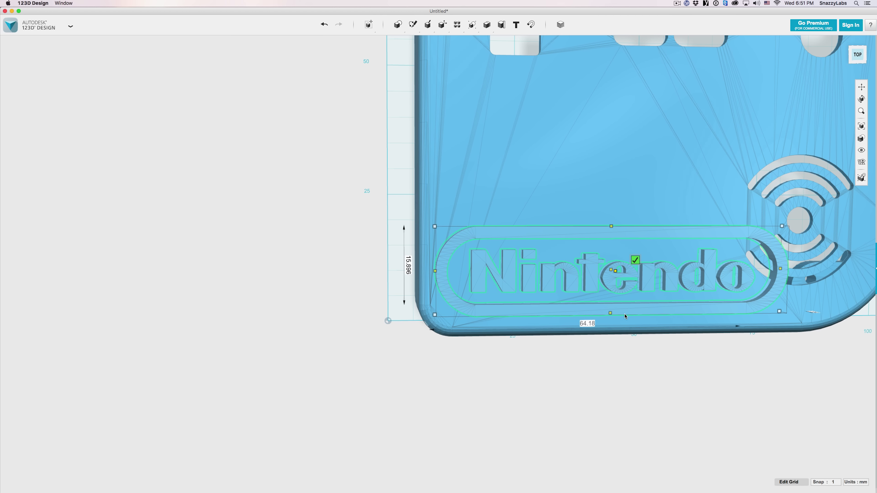
pyautogui.moveTo(783, 227); pyautogui.dragTo(717, 243)
pyautogui.scroll(-2, 637, 392)
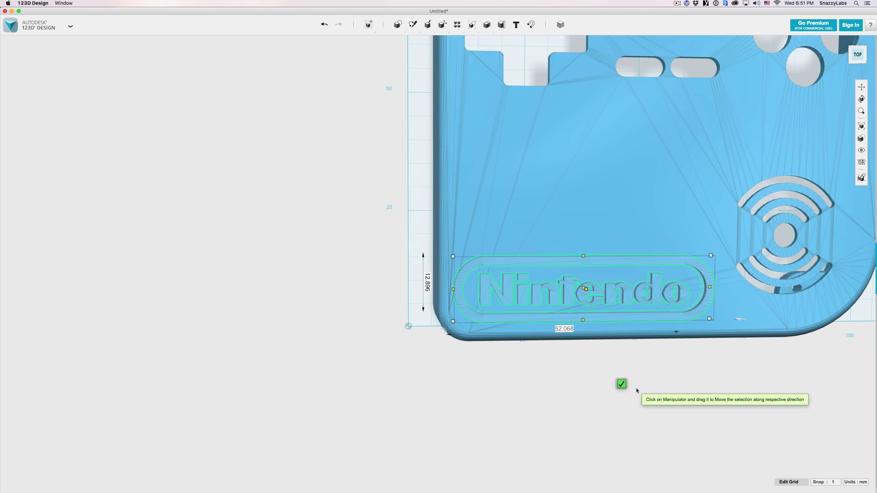
pyautogui.click(624, 385)
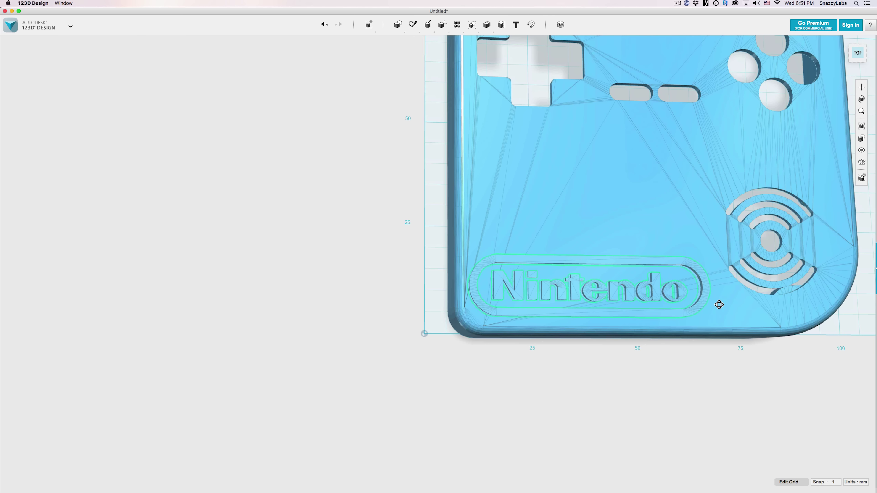
# Move the Nintendo logo 1 mm toward the case's lower edge.
pyautogui.moveTo(719, 305); pyautogui.dragTo(713, 307, button='right')
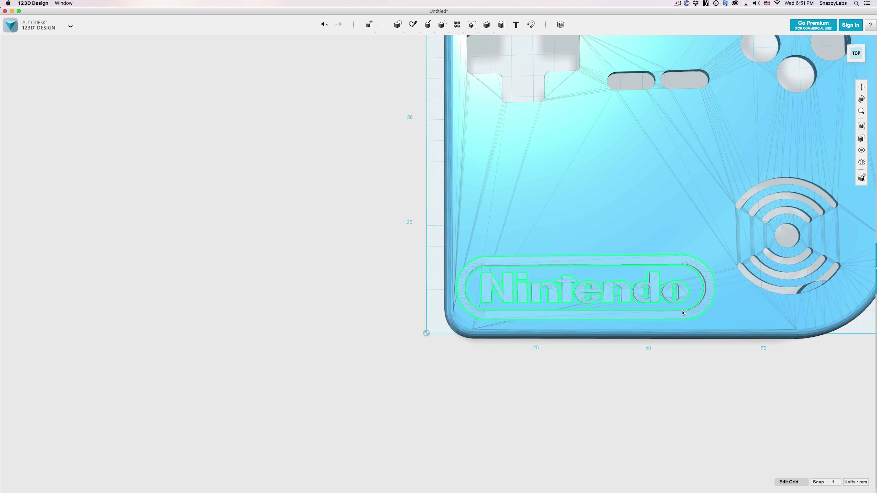
pyautogui.click(674, 317)
pyautogui.click(375, 479)
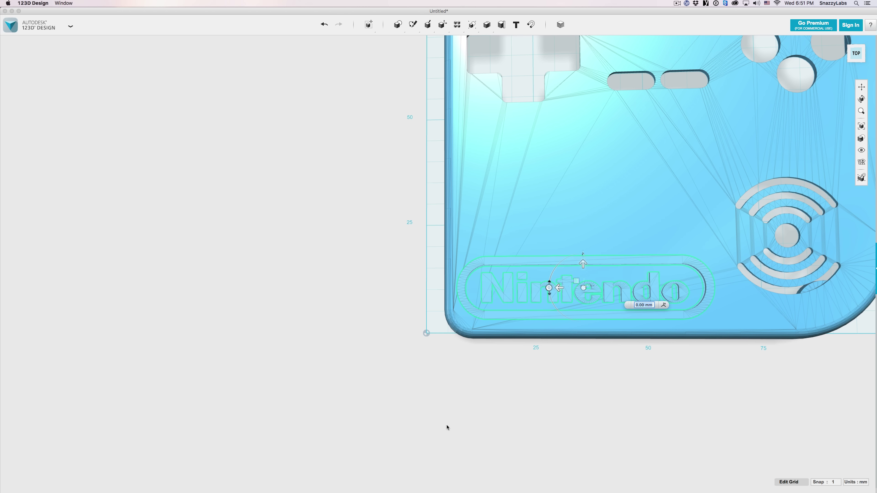
pyautogui.moveTo(583, 264); pyautogui.dragTo(584, 271)
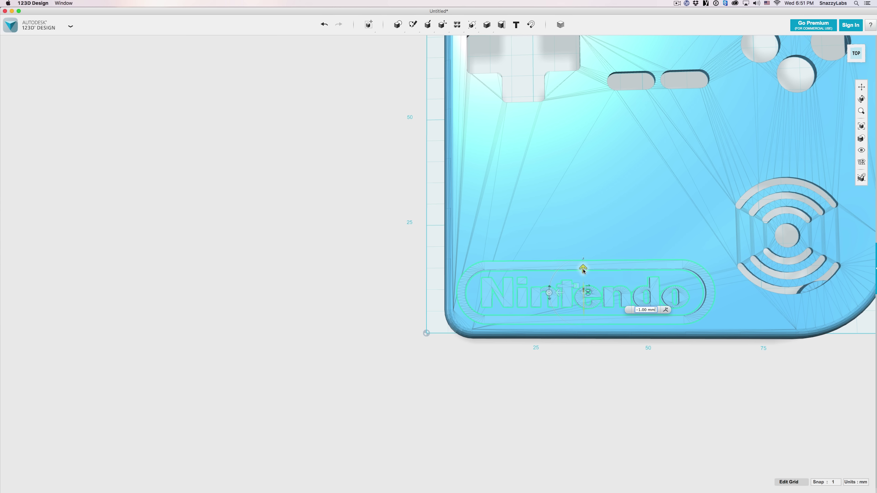
pyautogui.click(634, 358)
# Sink the Nintendo logo 1.13 mm down into the case's top face.
pyautogui.moveTo(671, 334); pyautogui.dragTo(663, 305, button='right')
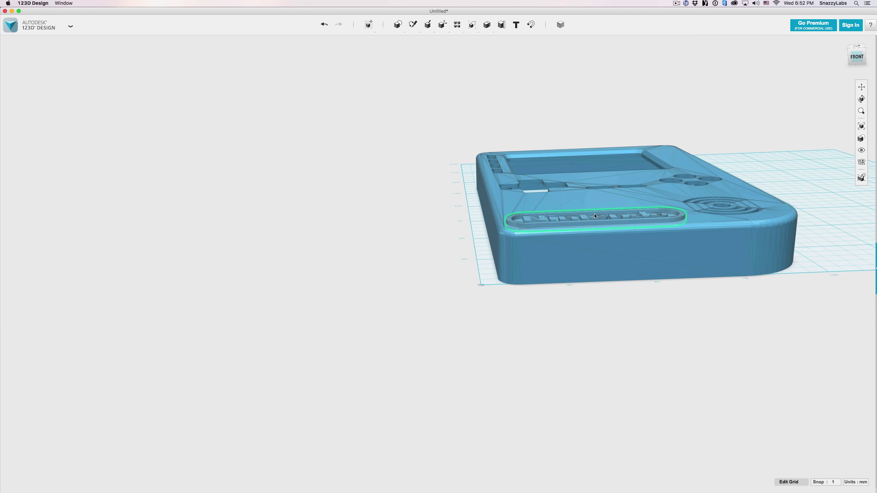
pyautogui.scroll(5, 593, 216)
pyautogui.click(580, 257)
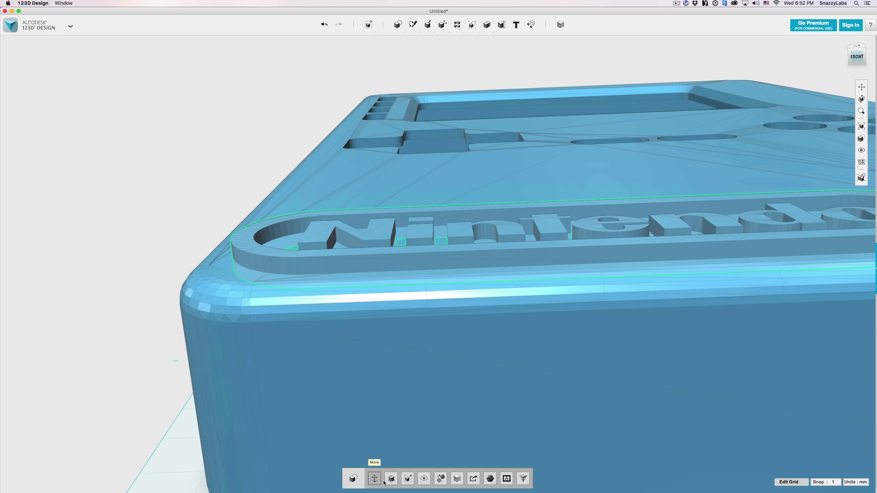
pyautogui.click(373, 479)
pyautogui.moveTo(597, 217); pyautogui.dragTo(598, 234)
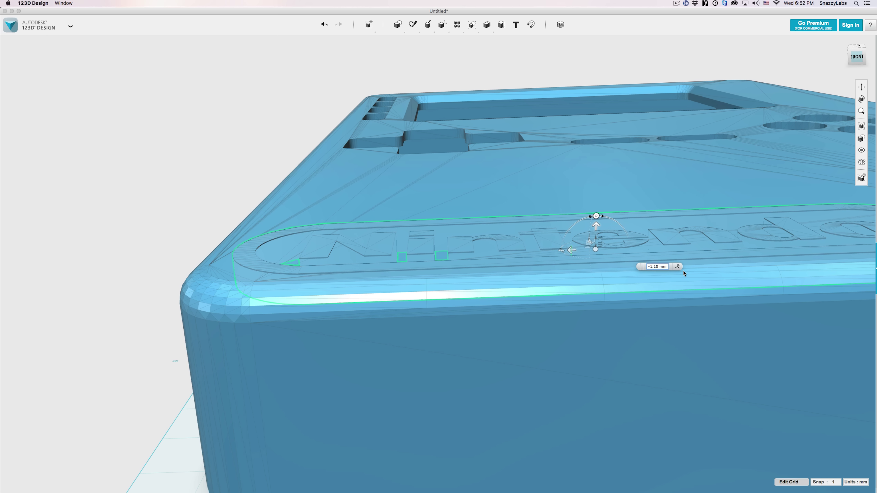
pyautogui.press('BackSpace')
pyautogui.write('2')
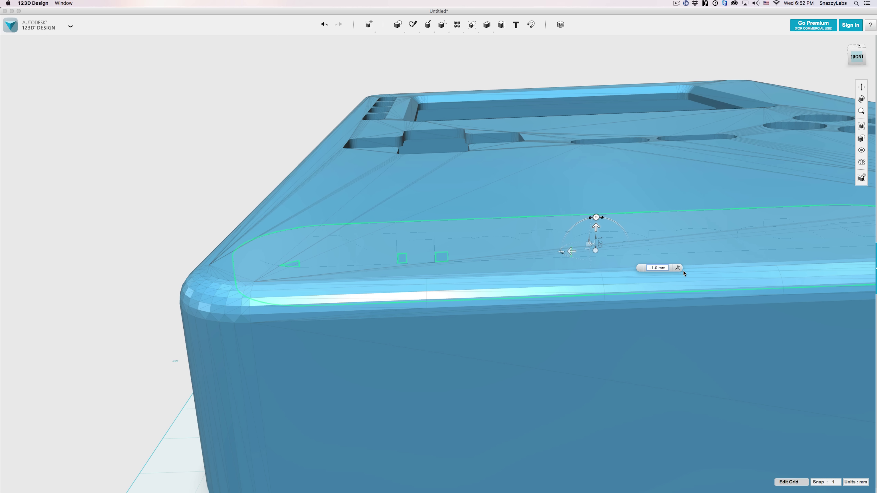
pyautogui.write('13')
pyautogui.press('Delete')
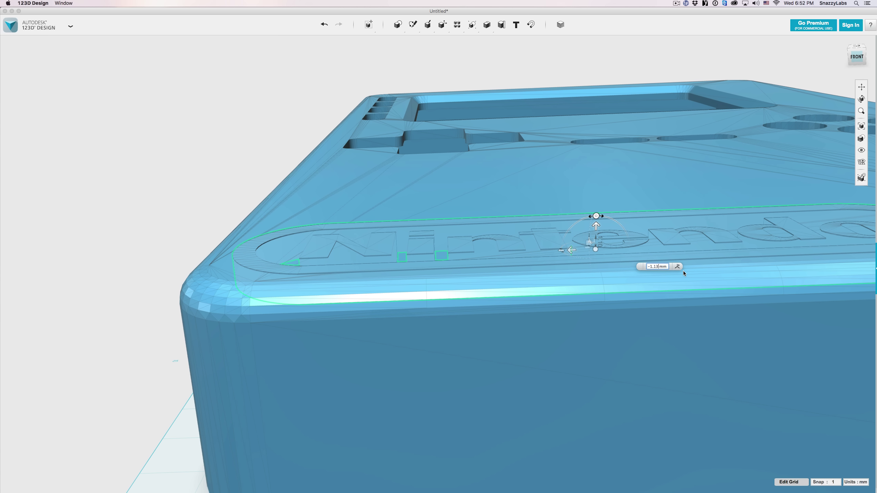
pyautogui.click(233, 164)
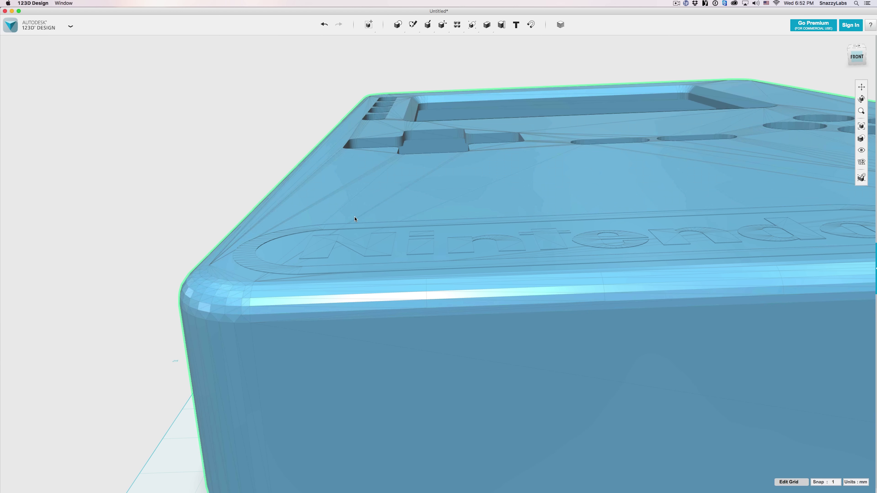
# Subtract the Nintendo logo from the case body to cut it into the front face.
pyautogui.moveTo(355, 219); pyautogui.dragTo(614, 314, button='right')
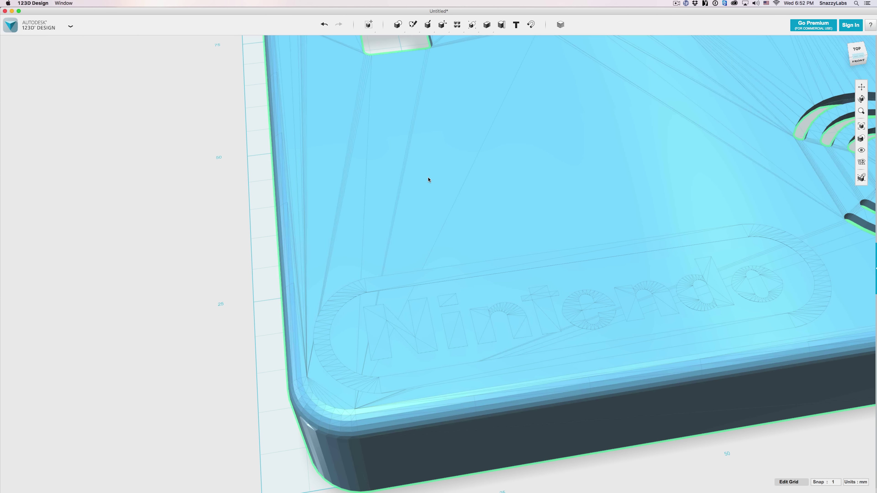
pyautogui.moveTo(470, 23)
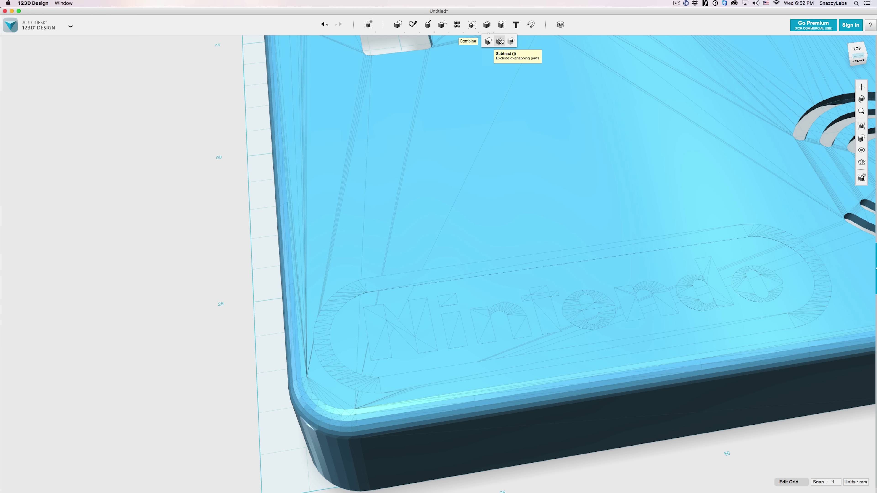
pyautogui.click(501, 41)
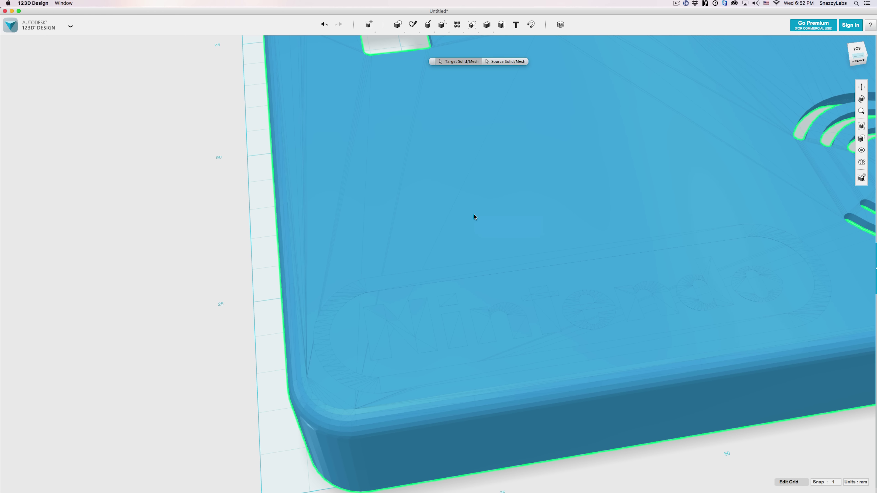
pyautogui.click(475, 216)
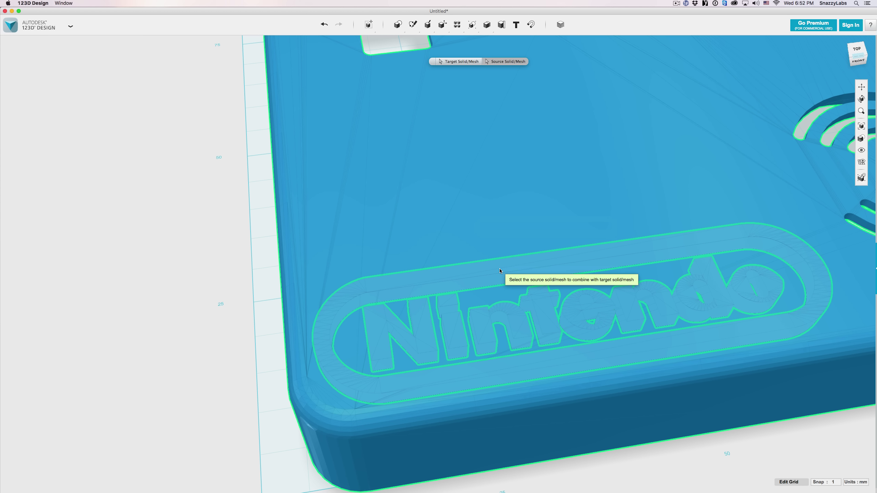
pyautogui.click(501, 271)
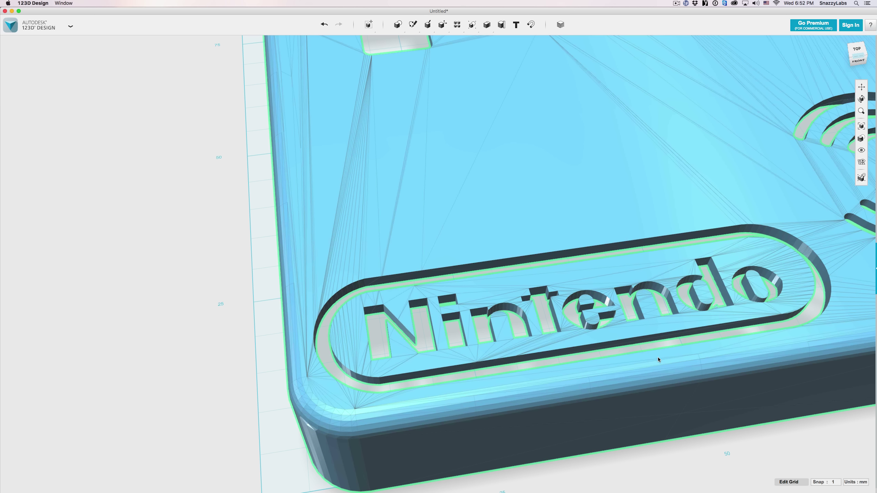
# Place a 20 × 20 × 20 mm box behind the Nintendo cutout on the inside of the case.
pyautogui.moveTo(658, 358); pyautogui.dragTo(687, 228, button='right')
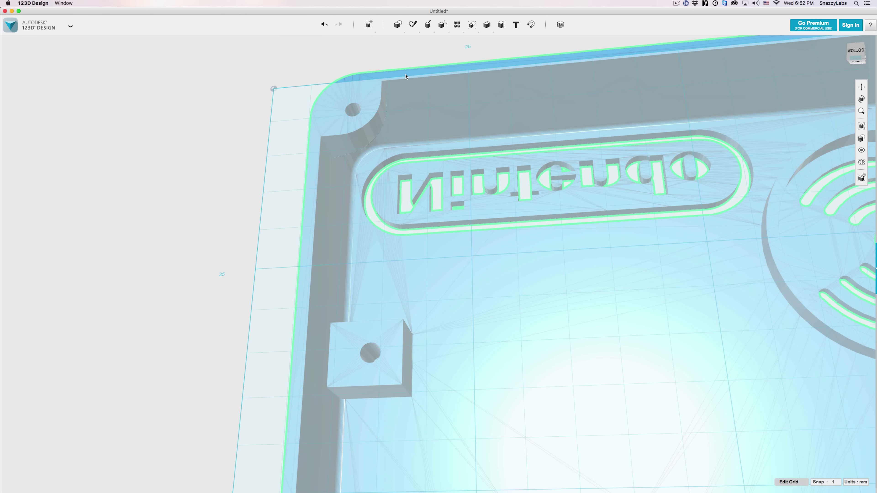
pyautogui.moveTo(398, 24)
pyautogui.click(399, 41)
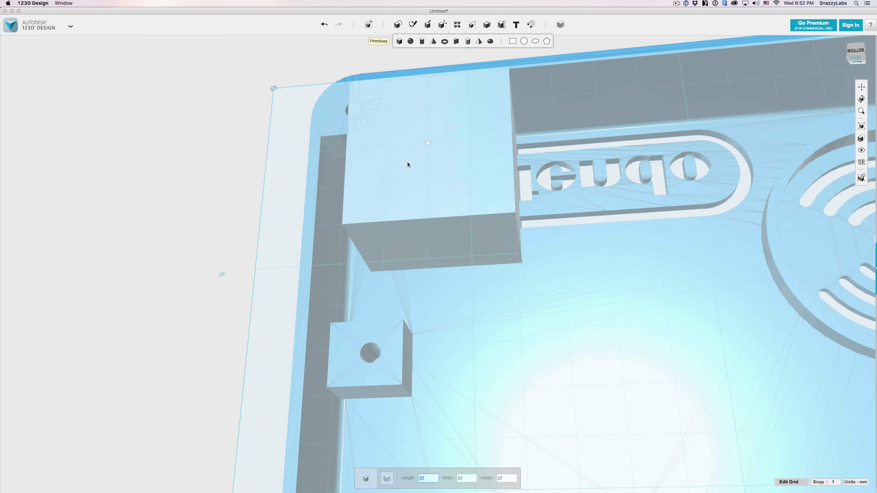
pyautogui.click(439, 225)
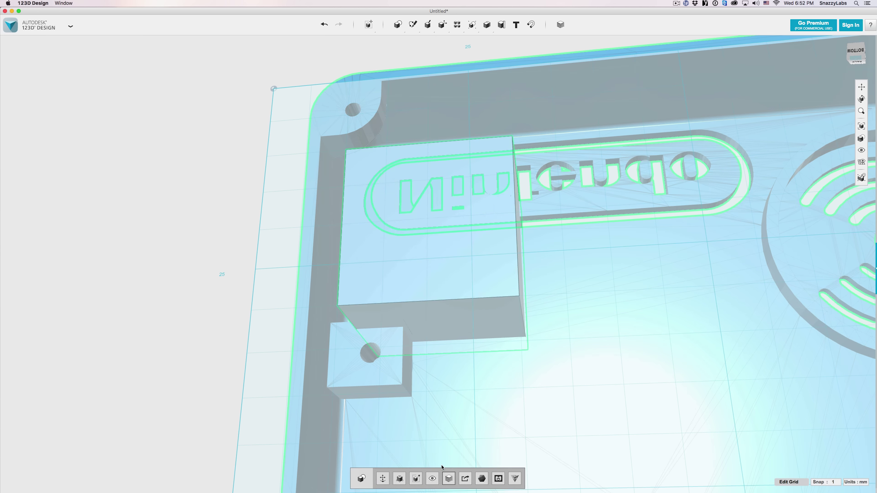
pyautogui.moveTo(725, 373)
pyautogui.mouseDown(button='right')
pyautogui.moveTo(740, 358)
pyautogui.moveTo(750, 320)
pyautogui.moveTo(736, 327)
pyautogui.moveTo(727, 298)
pyautogui.moveTo(728, 377)
pyautogui.mouseUp(button='right')
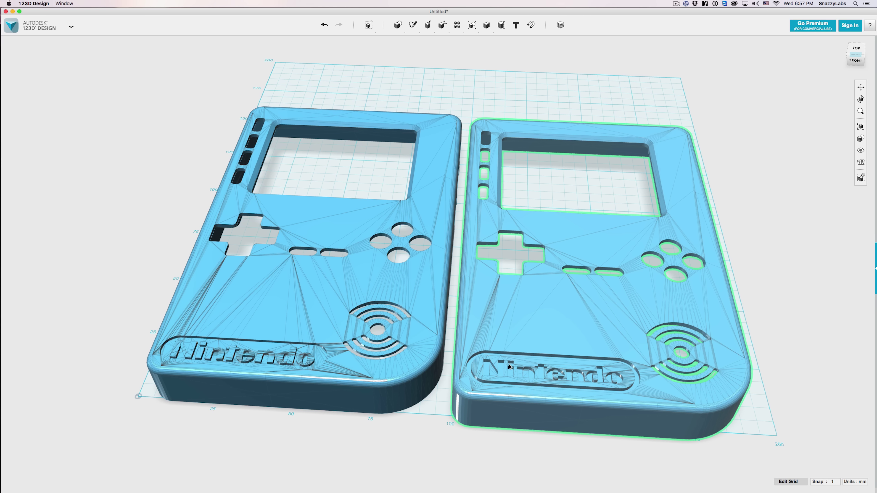
pyautogui.moveTo(270, 374); pyautogui.dragTo(311, 363, button='right')
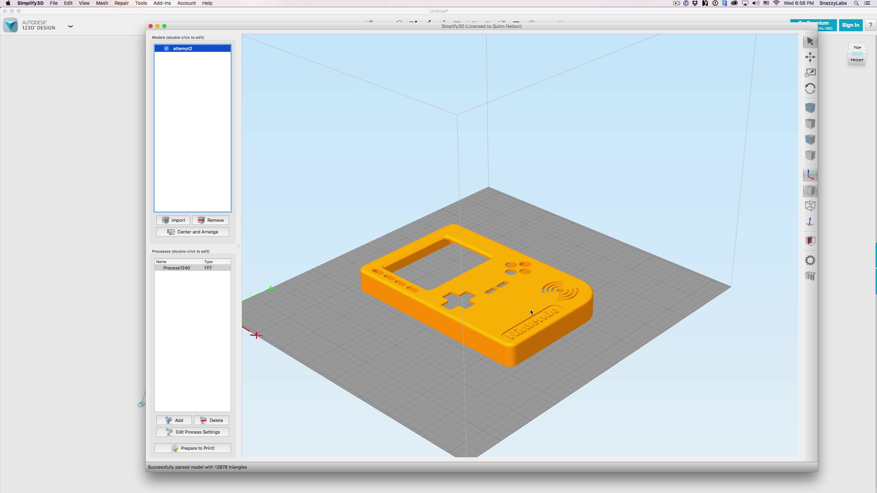
# Switch to Simplify3D and inspect the attempt2 case model from above and from underneath.
pyautogui.moveTo(435, 361); pyautogui.dragTo(456, 419)
pyautogui.scroll(-3, 525, 362)
pyautogui.scroll(5, 525, 362)
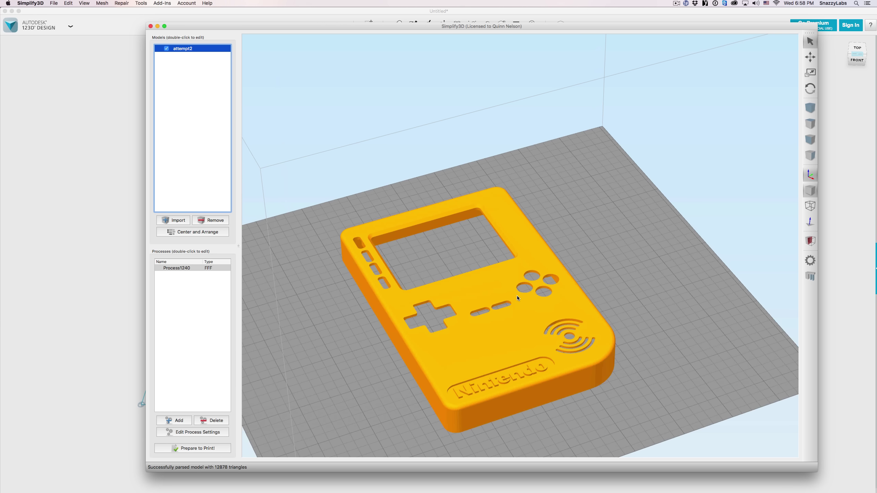
pyautogui.moveTo(449, 318); pyautogui.dragTo(521, 273)
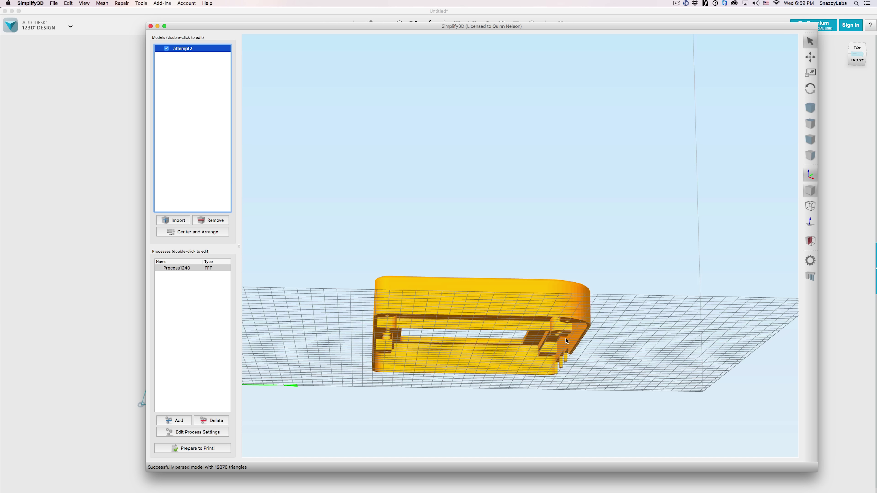
pyautogui.moveTo(400, 344); pyautogui.dragTo(574, 382)
pyautogui.moveTo(410, 307); pyautogui.dragTo(517, 304)
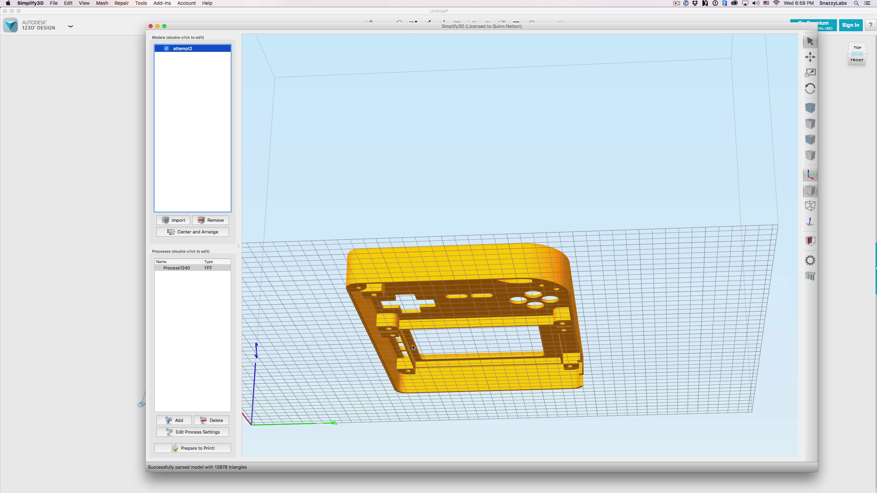
pyautogui.moveTo(465, 323); pyautogui.dragTo(490, 328)
# Rotate the attempt2 model 180 degrees about X and center it on the build plate, front face down.
pyautogui.doubleClick(491, 328)
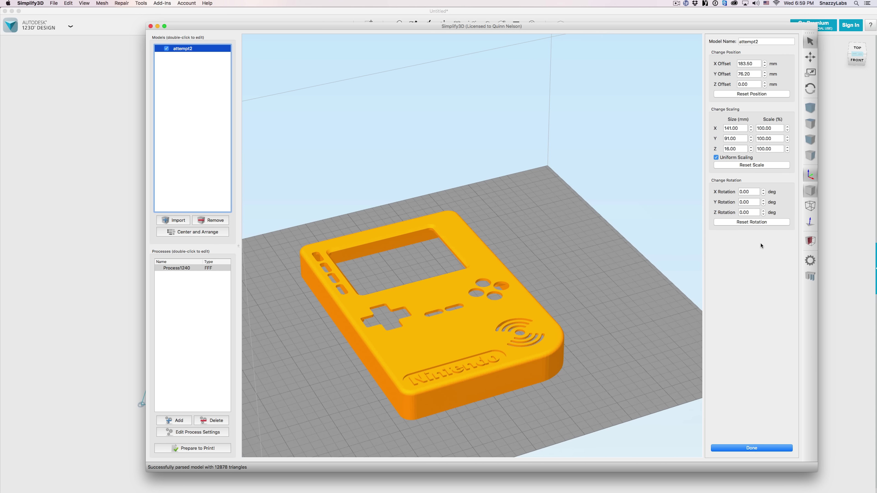
pyautogui.click(745, 192)
pyautogui.write('180')
pyautogui.press('Return')
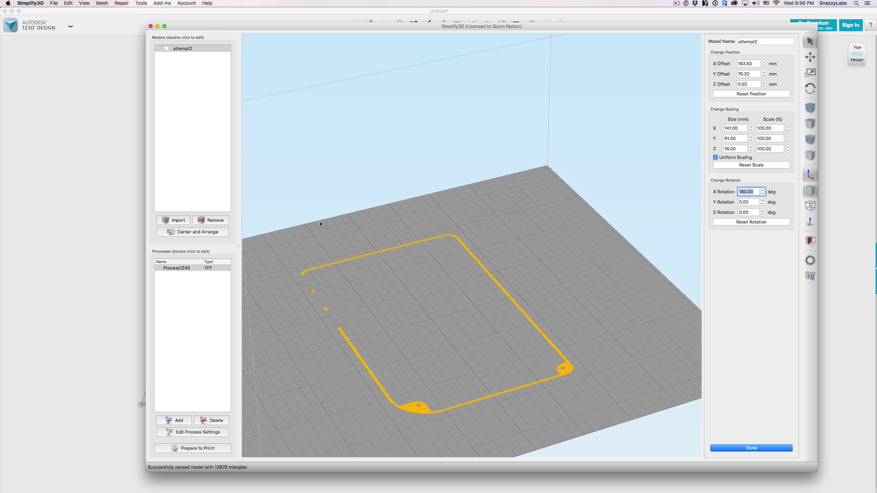
pyautogui.click(194, 233)
pyautogui.moveTo(450, 310); pyautogui.dragTo(480, 344)
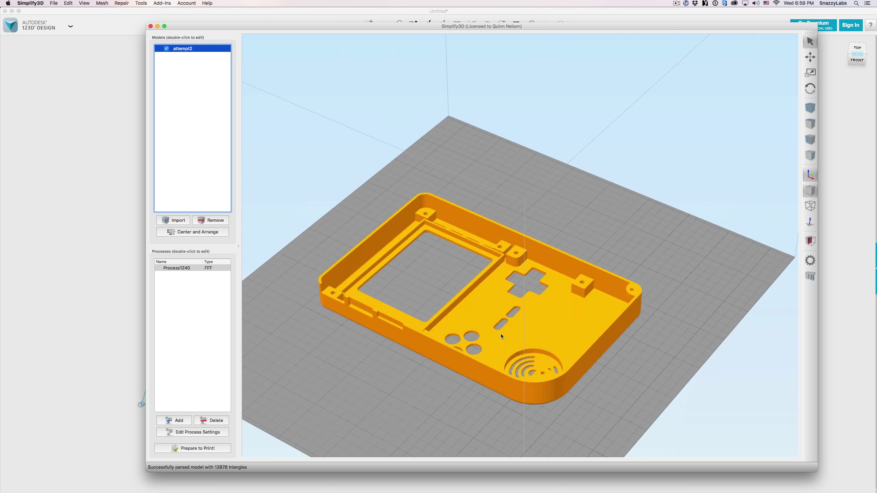
pyautogui.moveTo(501, 336); pyautogui.dragTo(467, 343)
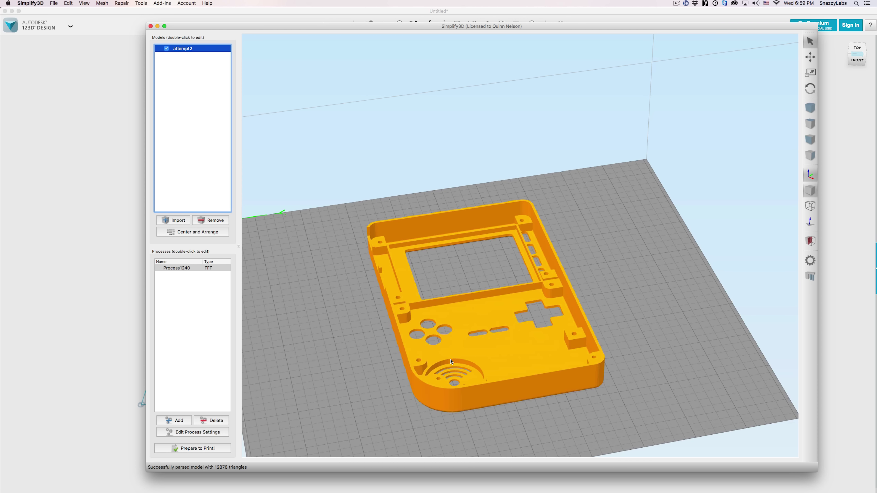
# Prepare the model for printing, preview its toolpaths by line, and leave the preview.
pyautogui.click(193, 448)
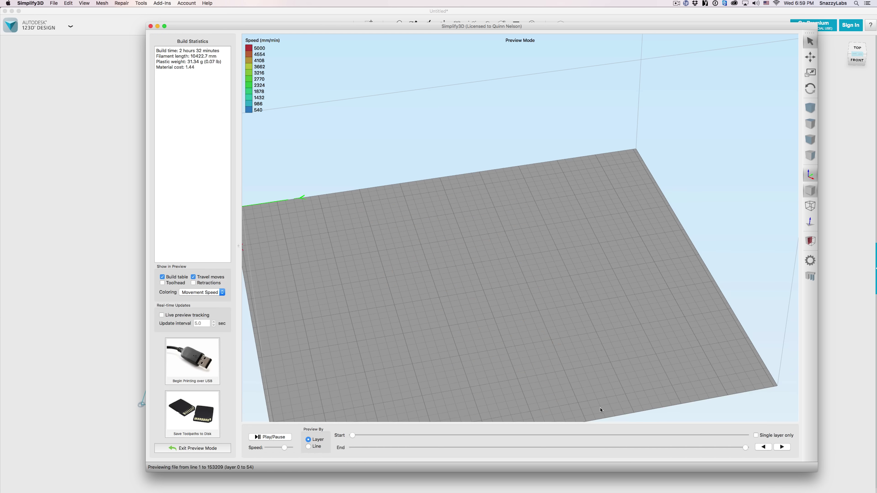
pyautogui.click(307, 447)
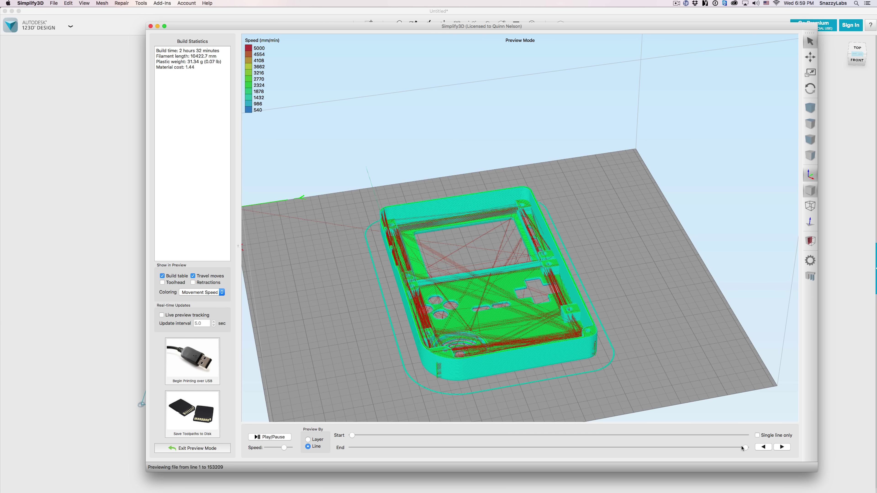
pyautogui.moveTo(742, 447); pyautogui.dragTo(774, 446)
pyautogui.click(201, 448)
# Inspect the inside of the case, and review the heated bed and primary extruder temperatures in the Process1240 settings.
pyautogui.moveTo(313, 382); pyautogui.dragTo(408, 235)
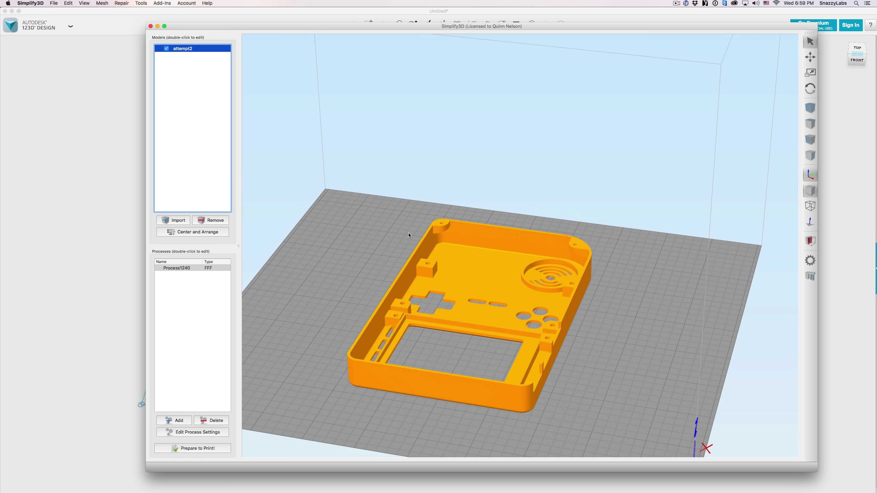
pyautogui.scroll(5, 409, 235)
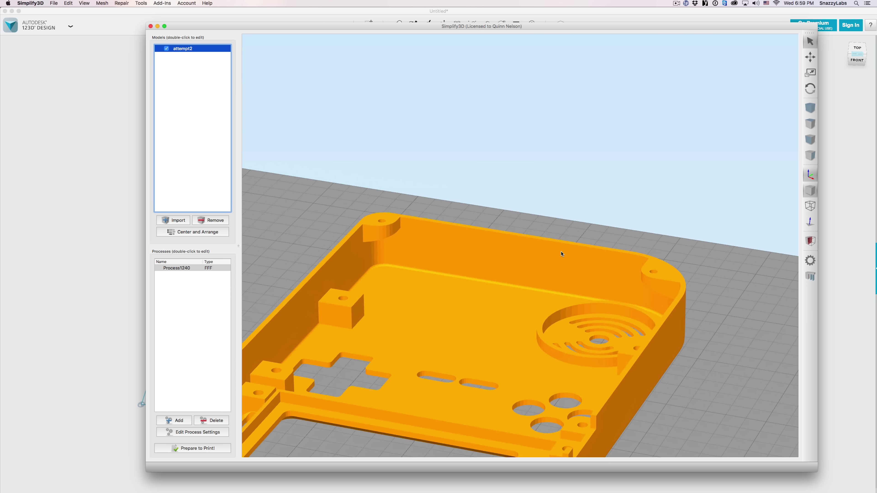
pyautogui.moveTo(655, 277); pyautogui.dragTo(394, 225)
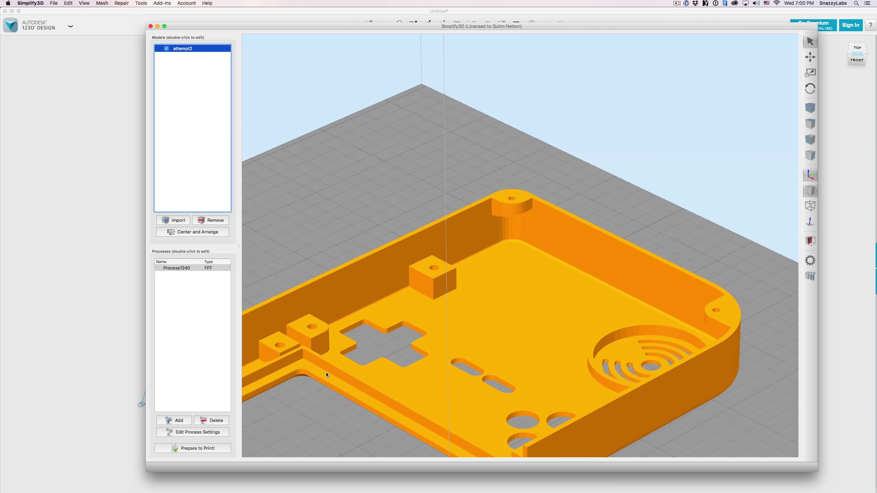
pyautogui.doubleClick(182, 270)
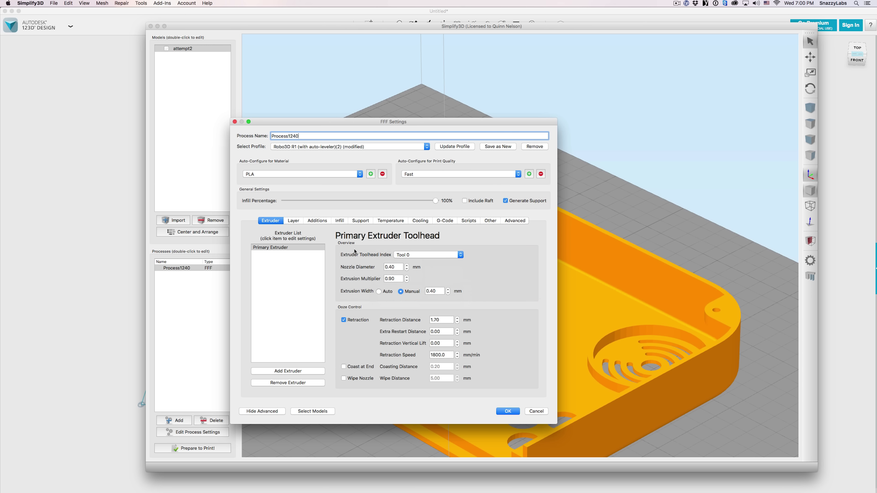
pyautogui.click(397, 222)
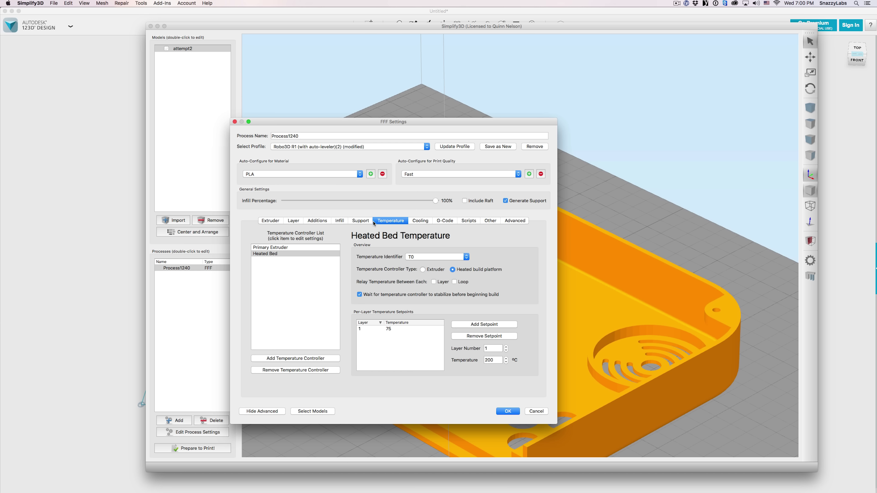
pyautogui.click(271, 248)
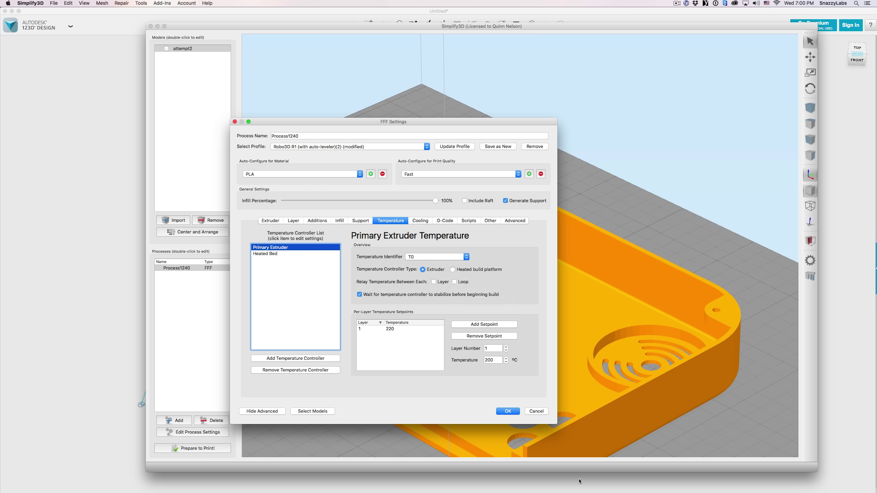
pyautogui.click(510, 412)
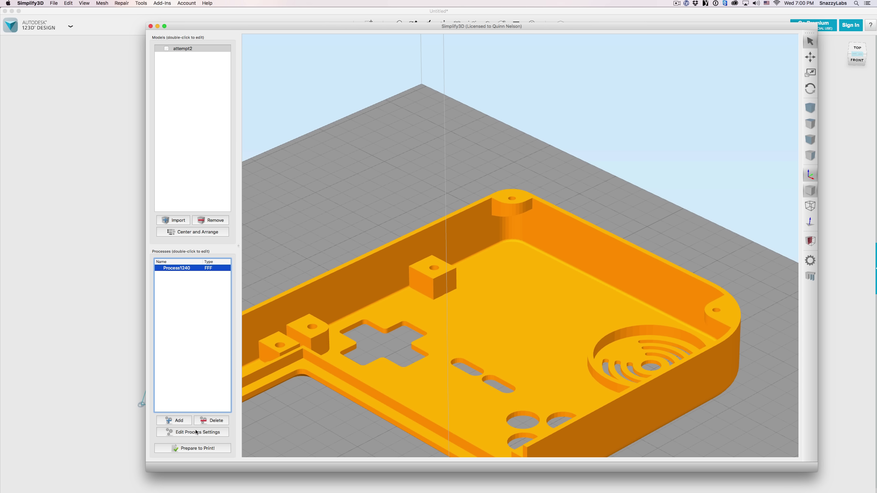
# Prepare the case for printing again and examine the line-by-line toolpath preview of the whole part.
pyautogui.click(198, 448)
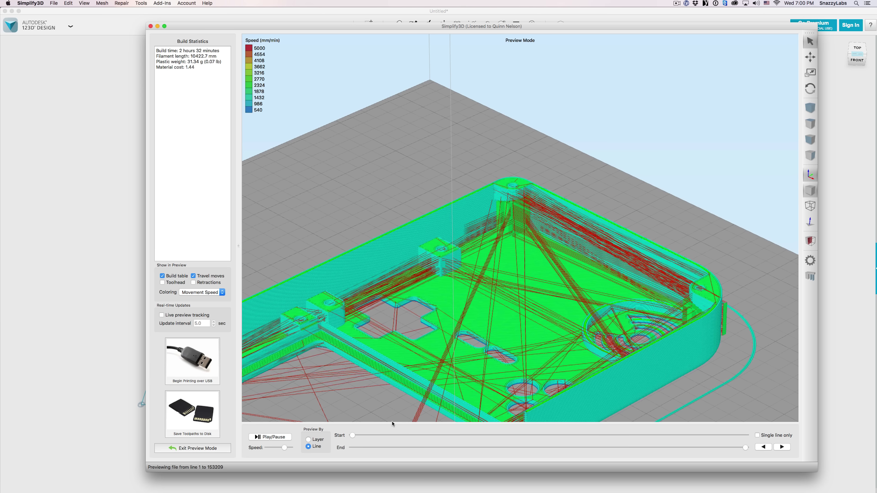
pyautogui.moveTo(449, 333); pyautogui.dragTo(437, 383)
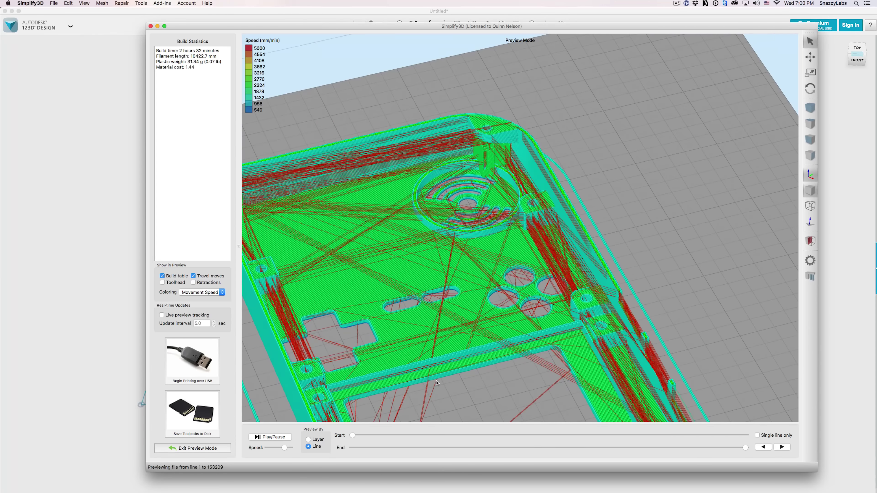
pyautogui.scroll(-5, 437, 383)
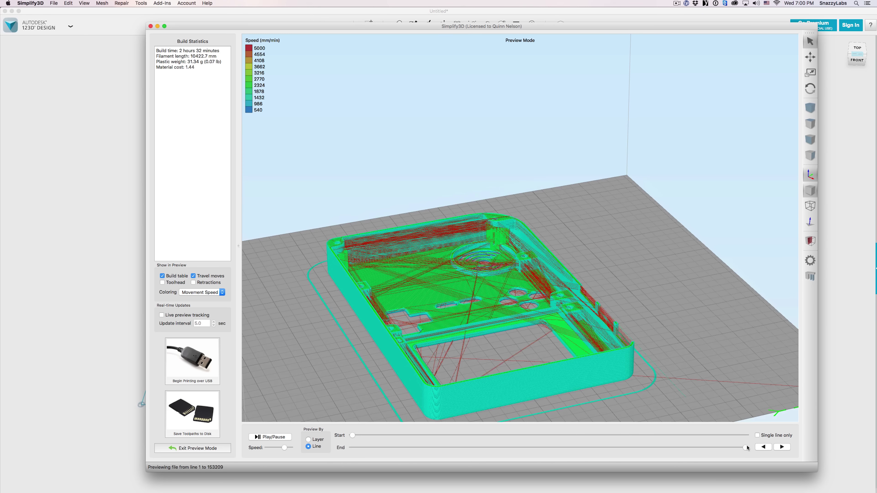
# Switch the toolpath preview to by layer and examine the case's build-up from the first layer to the complete part.
pyautogui.moveTo(746, 448); pyautogui.dragTo(470, 449)
pyautogui.click(309, 440)
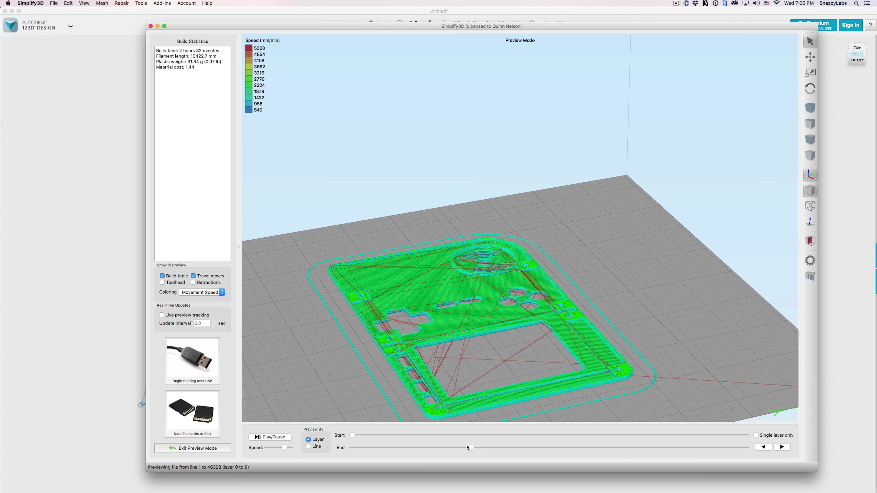
pyautogui.moveTo(680, 363); pyautogui.dragTo(522, 359)
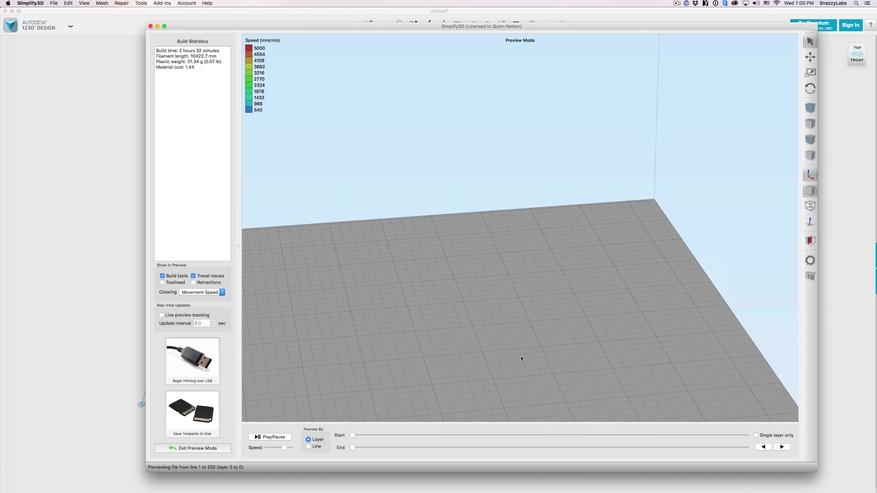
pyautogui.click(781, 447)
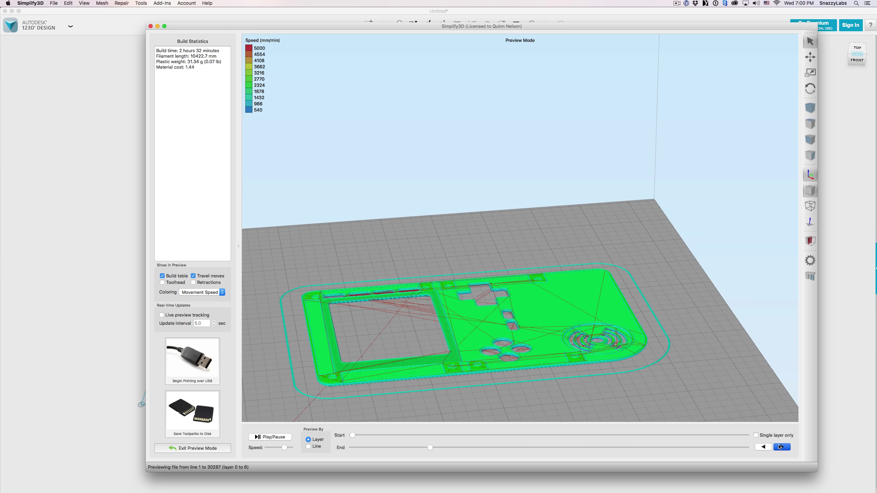
pyautogui.click(781, 447)
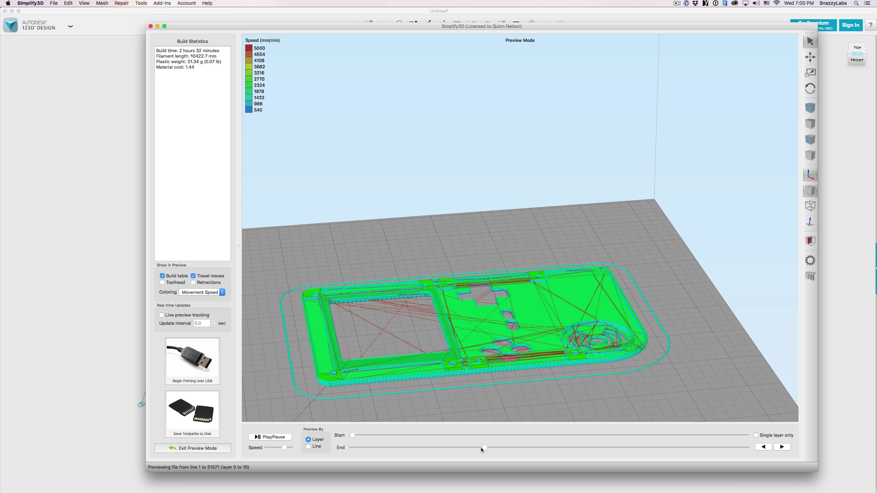
pyautogui.moveTo(484, 448); pyautogui.dragTo(746, 448)
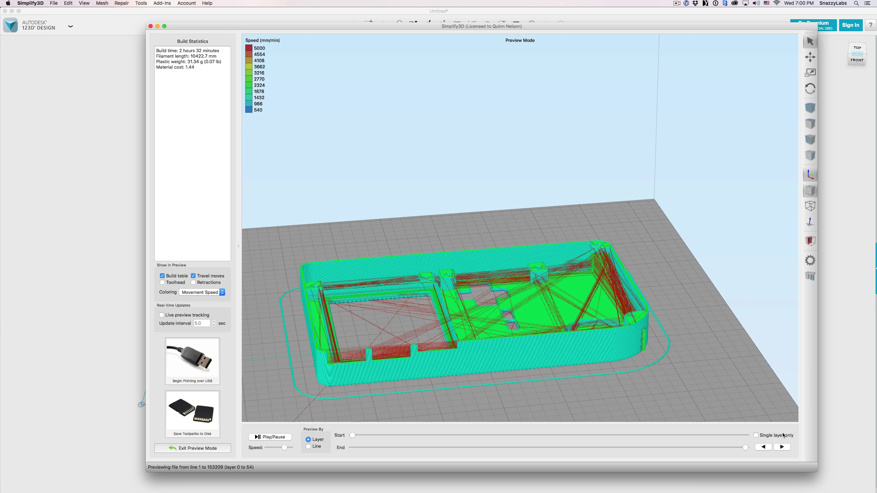
# Examine the stacked layer lines on the case's side wall up close in the full toolpath preview.
pyautogui.moveTo(572, 386); pyautogui.dragTo(512, 333)
pyautogui.moveTo(746, 448)
pyautogui.mouseDown()
pyautogui.moveTo(351, 447)
pyautogui.moveTo(746, 447)
pyautogui.mouseUp()
pyautogui.scroll(5, 602, 358)
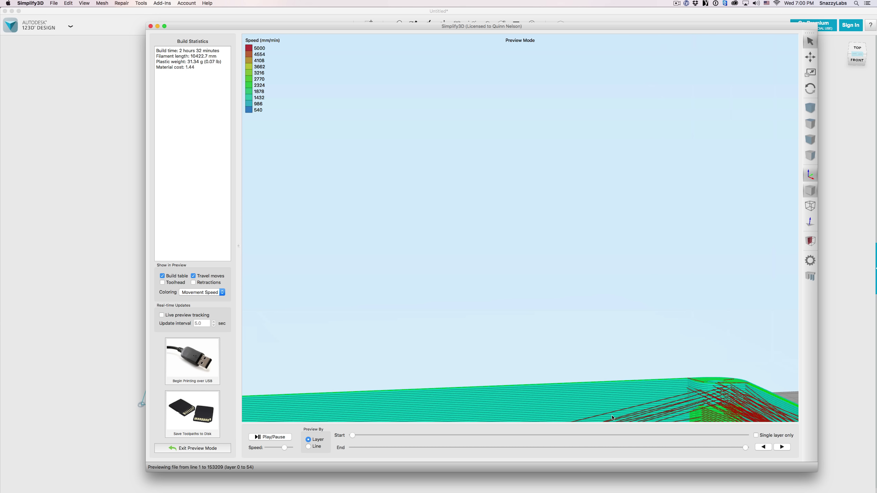
pyautogui.scroll(6, 612, 418)
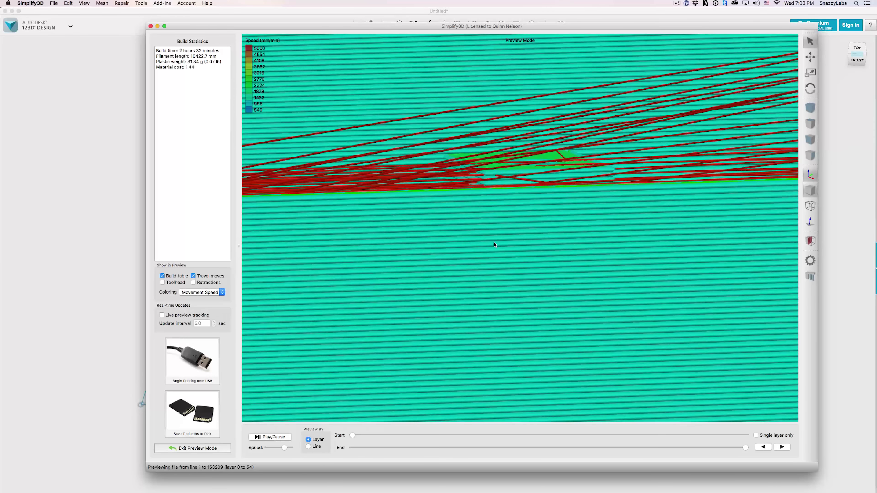